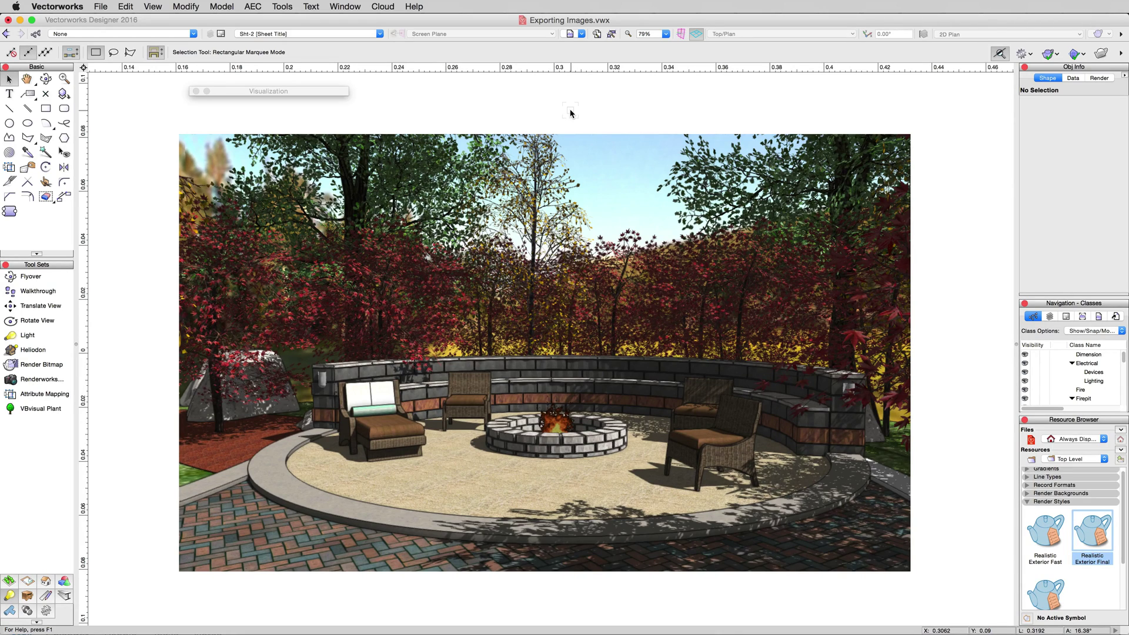
- Try an Export Image File with a marquee drawn around the viewport image, then cancel it
left_click(553, 140)
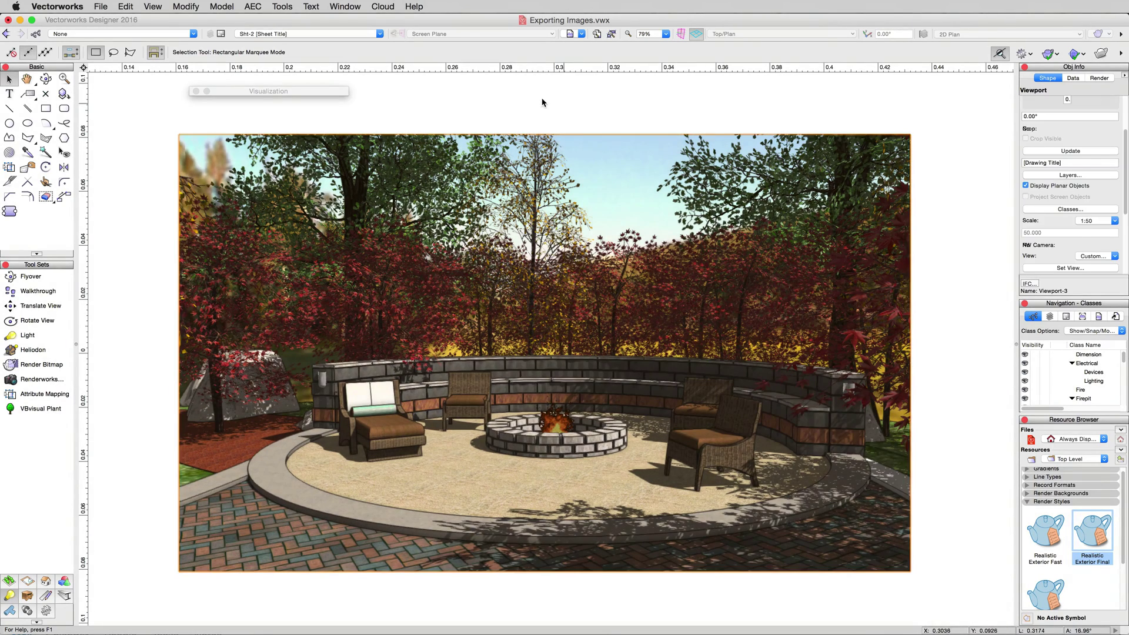
left_click(503, 107)
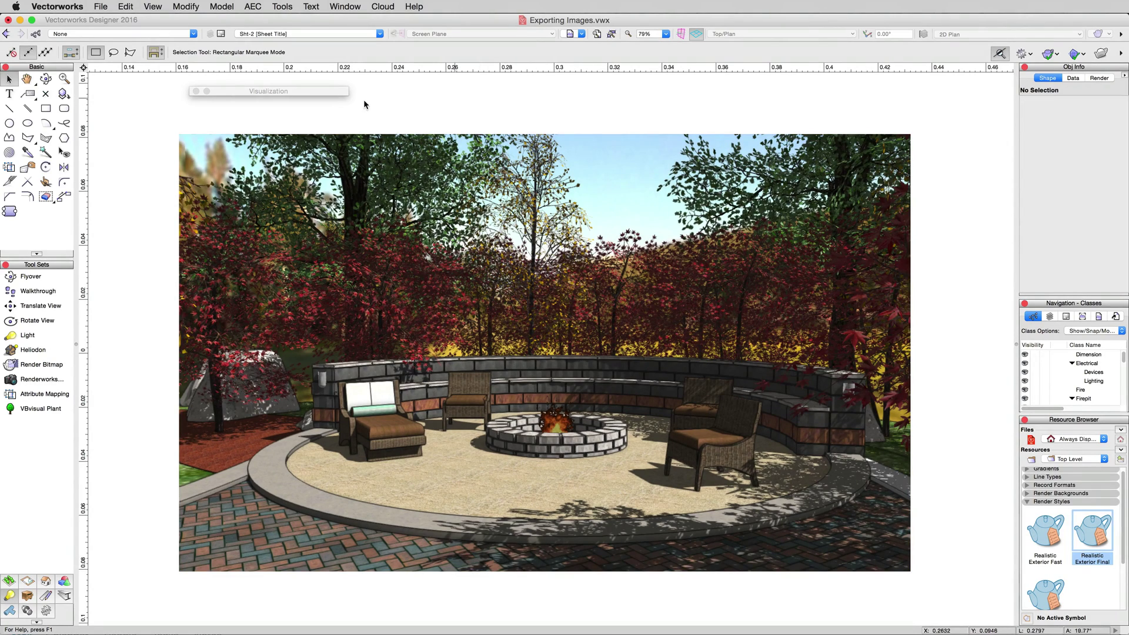
left_click(101, 7)
mouse_move(151, 251)
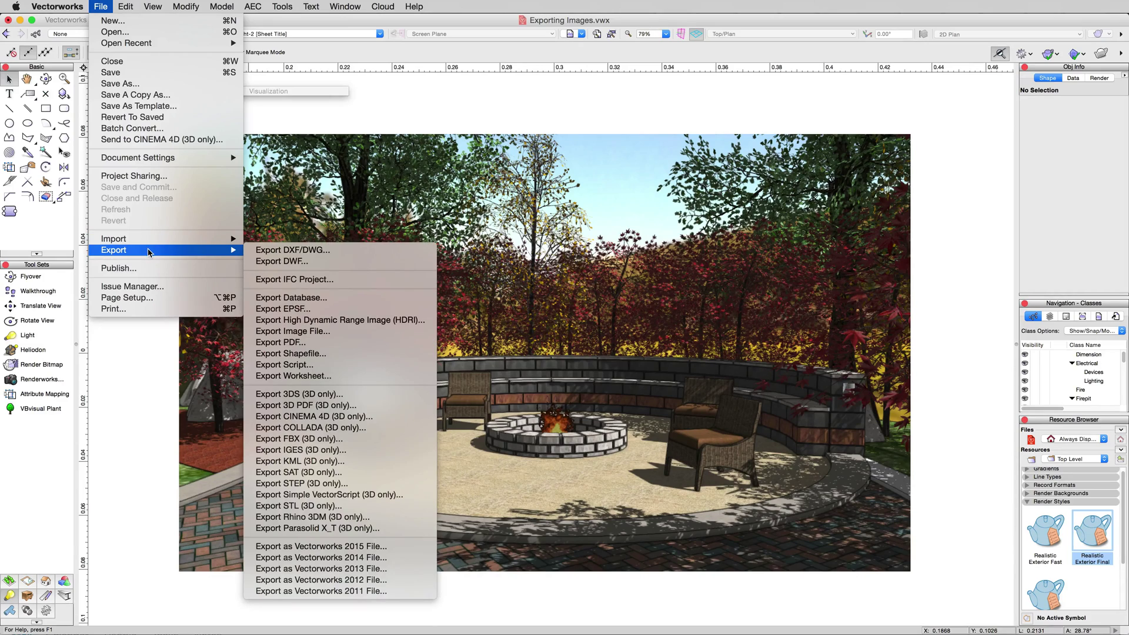
left_click(311, 332)
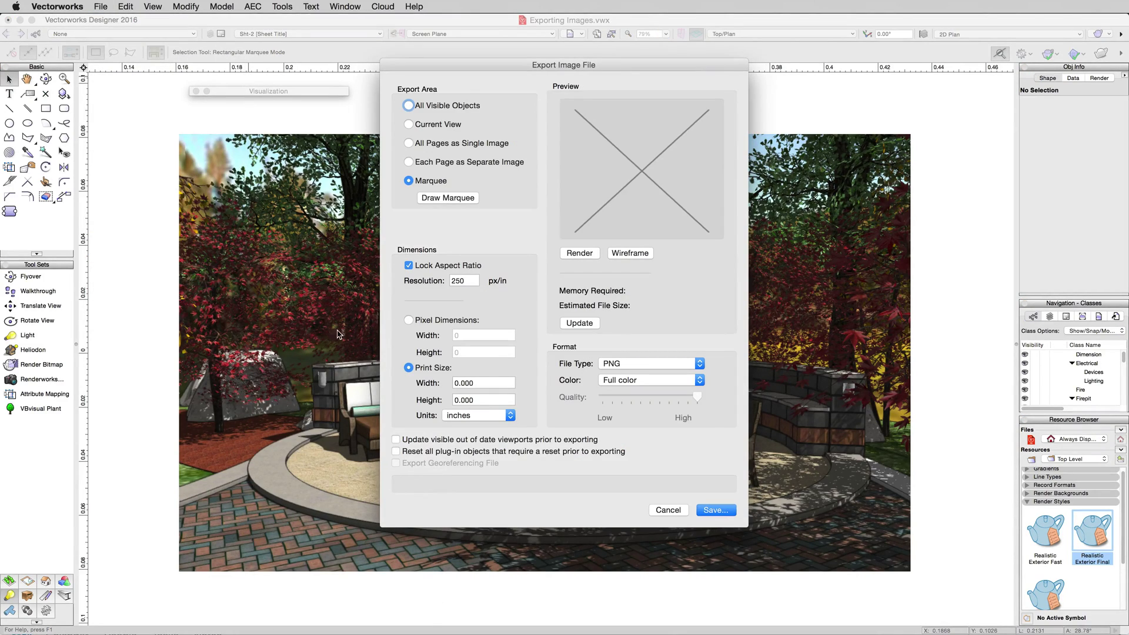
left_click(439, 198)
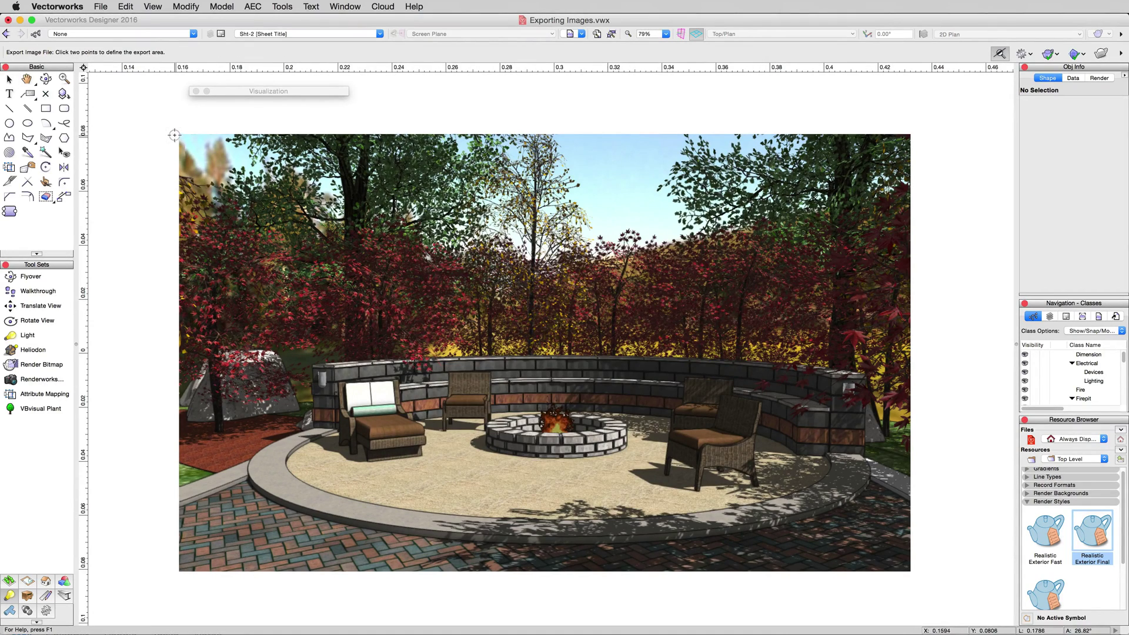
left_click(180, 134)
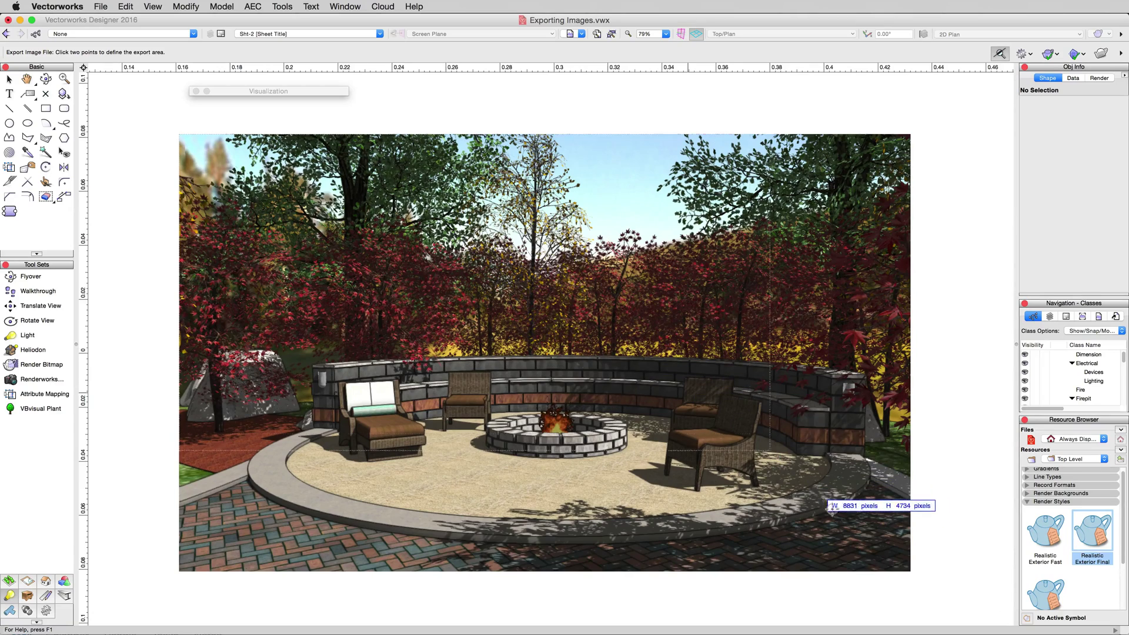
left_click(910, 571)
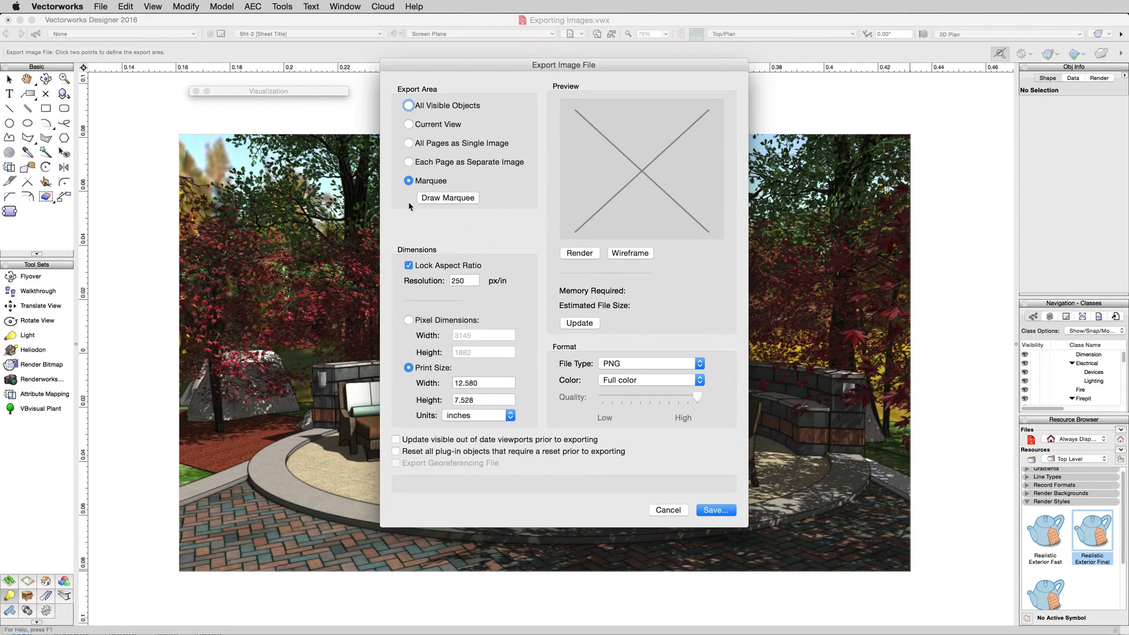
left_click(668, 509)
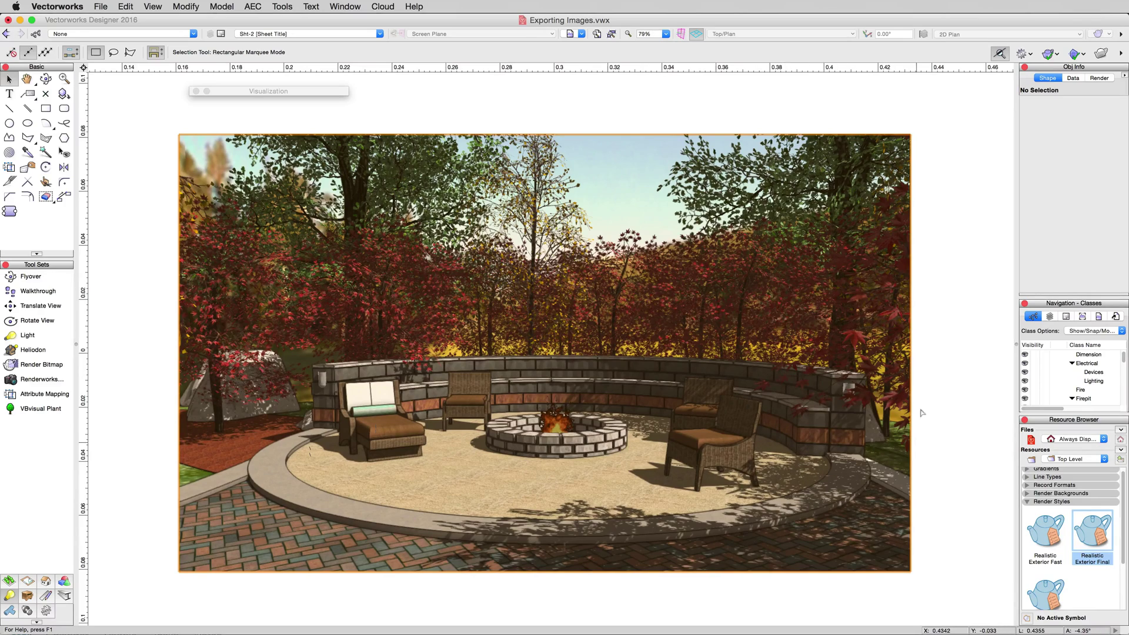
- Crop the patio viewport to a 13.5524 × 7.8245 rectangle trimming its bottom edge, then update it
left_click(823, 351)
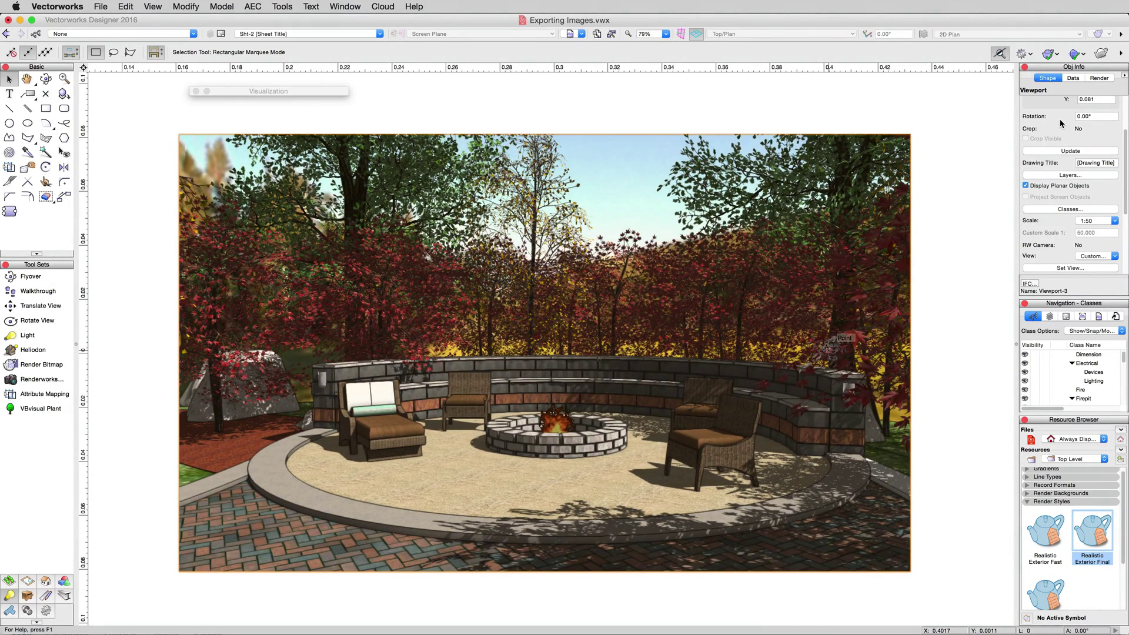
scroll(1051, 132, "up", 2)
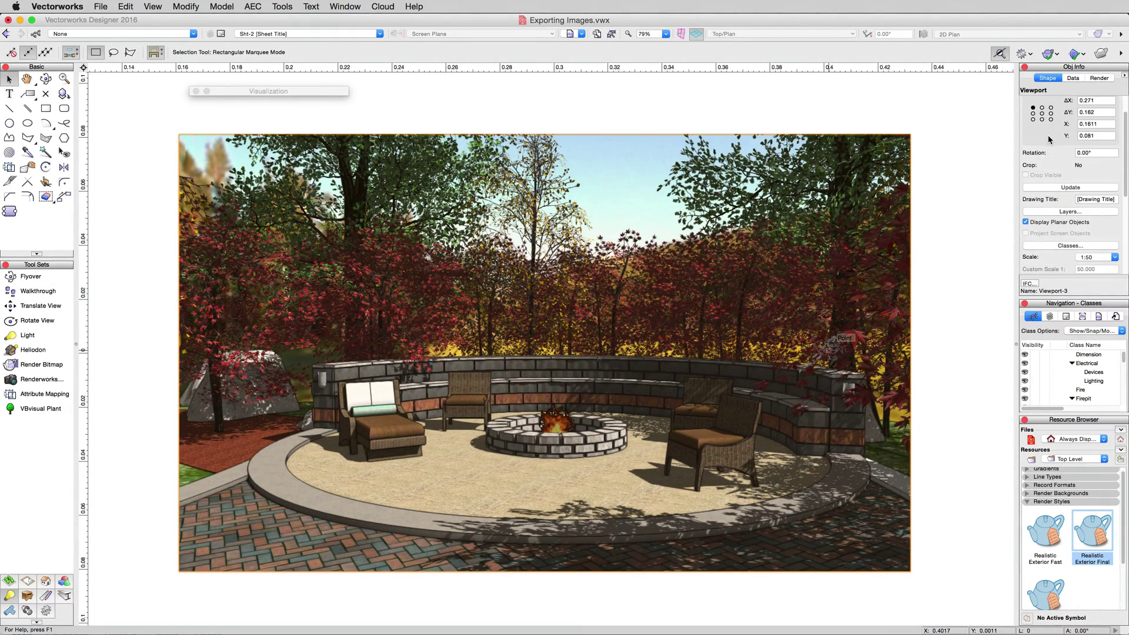
right_click(455, 289)
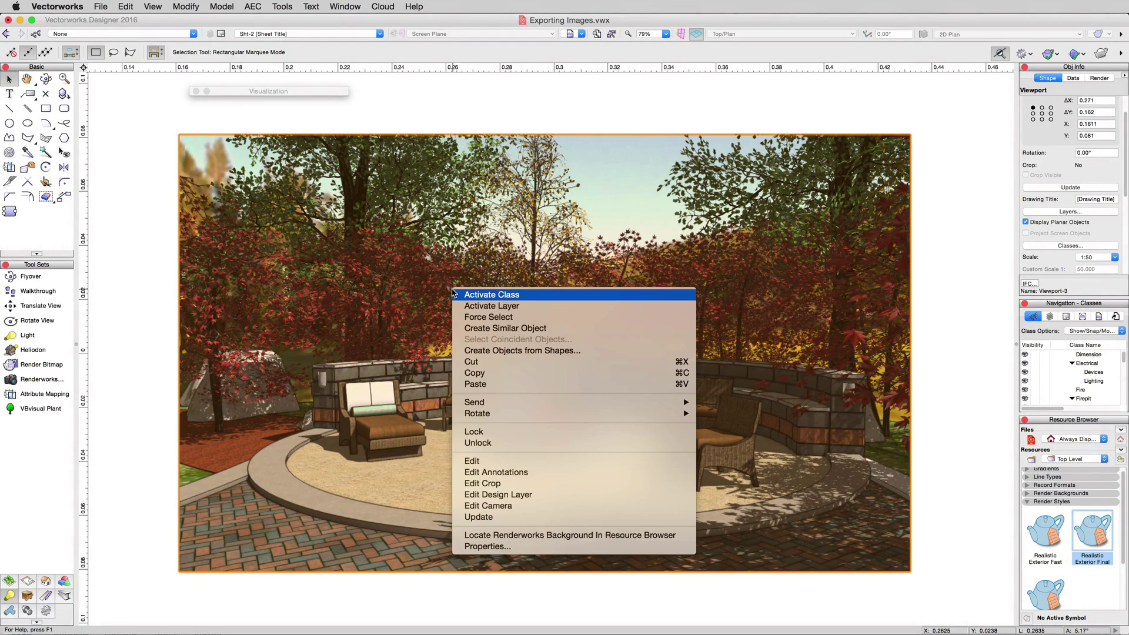
left_click(515, 482)
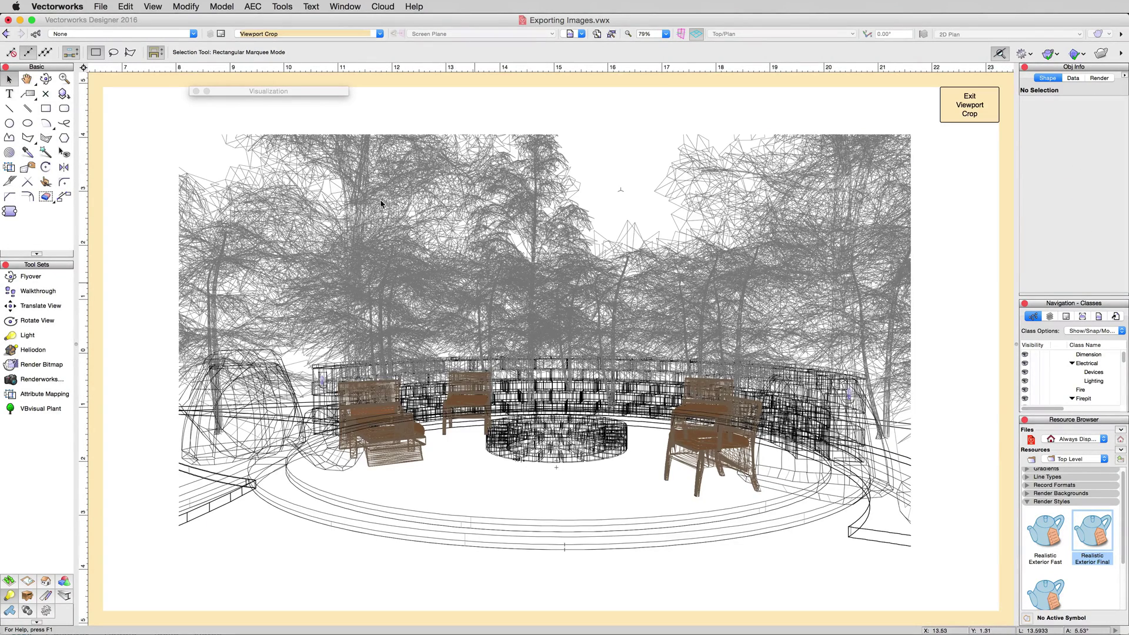
left_click(46, 109)
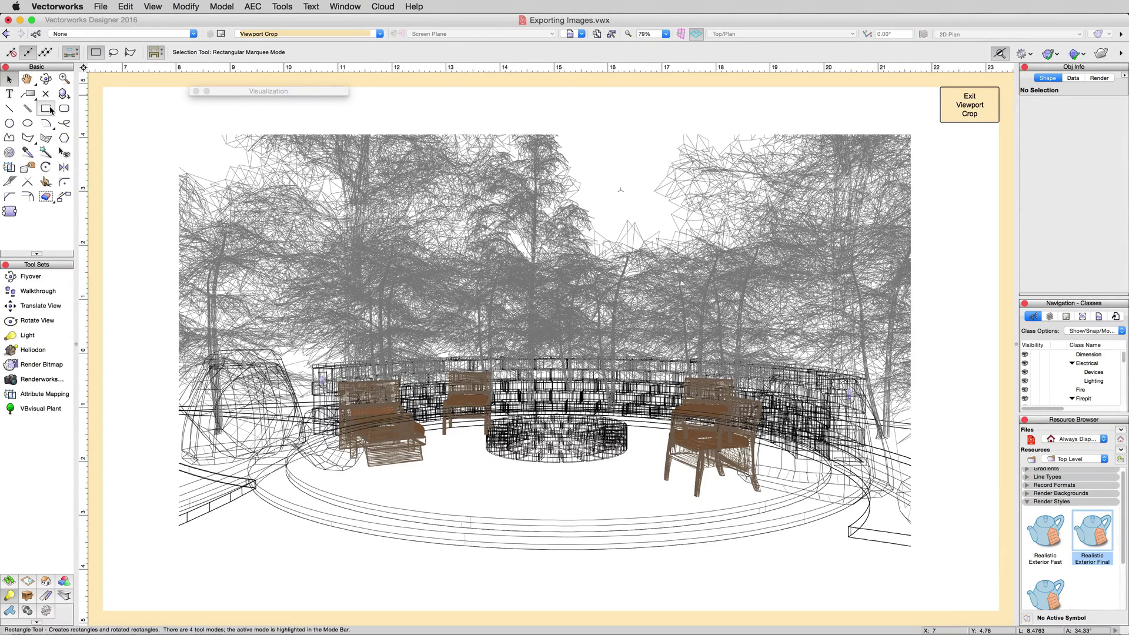
left_click(178, 134)
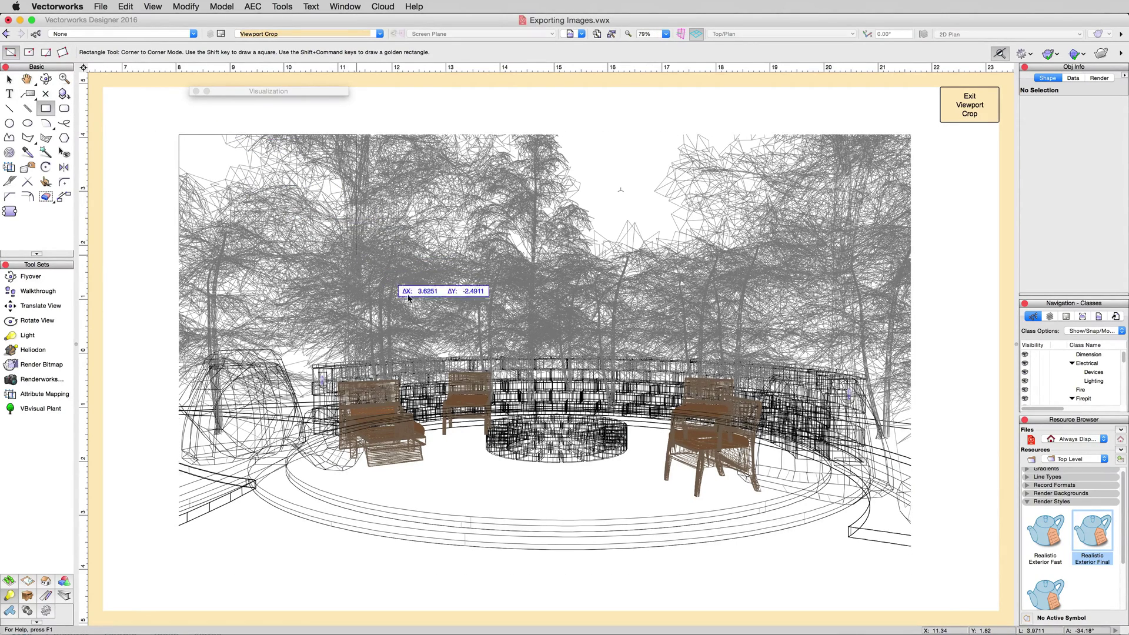
left_click(911, 554)
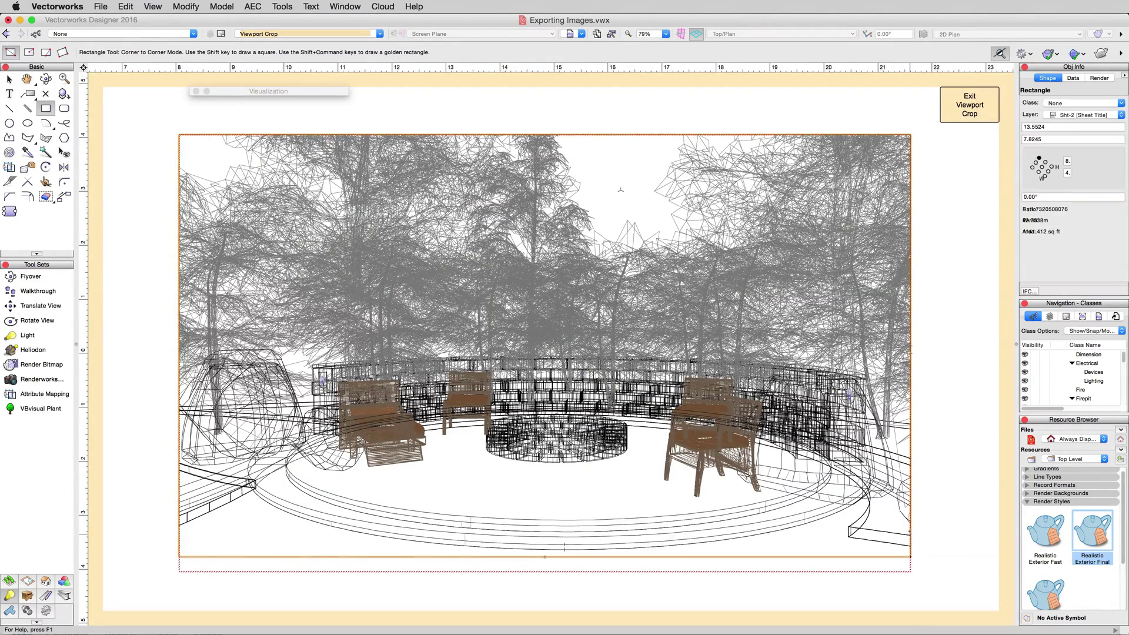
left_click(962, 111)
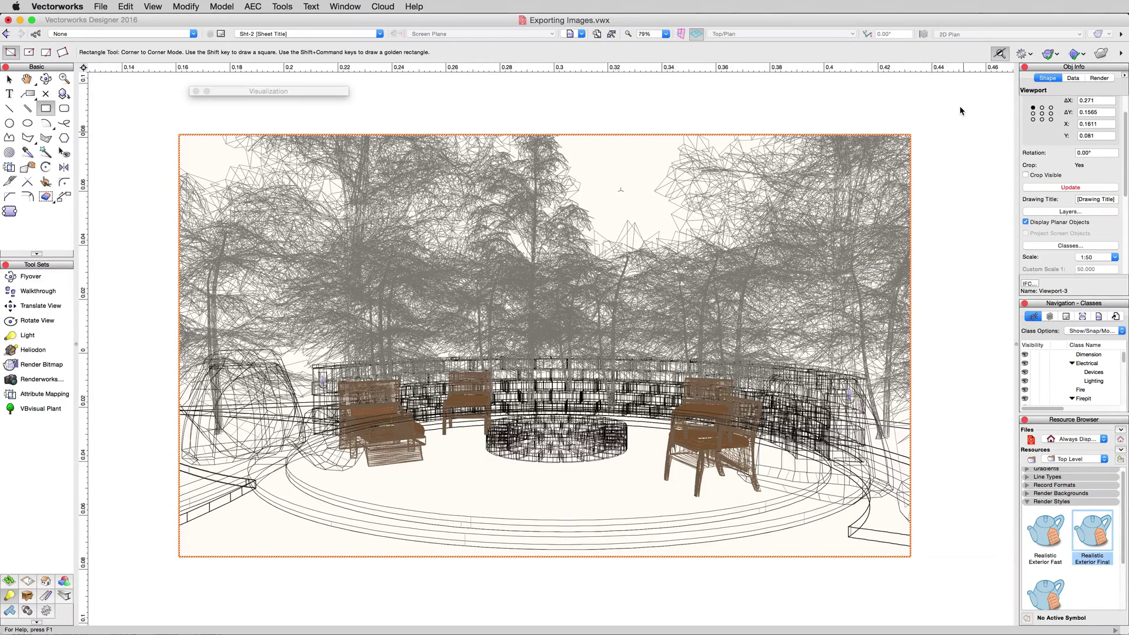
left_click(1042, 189)
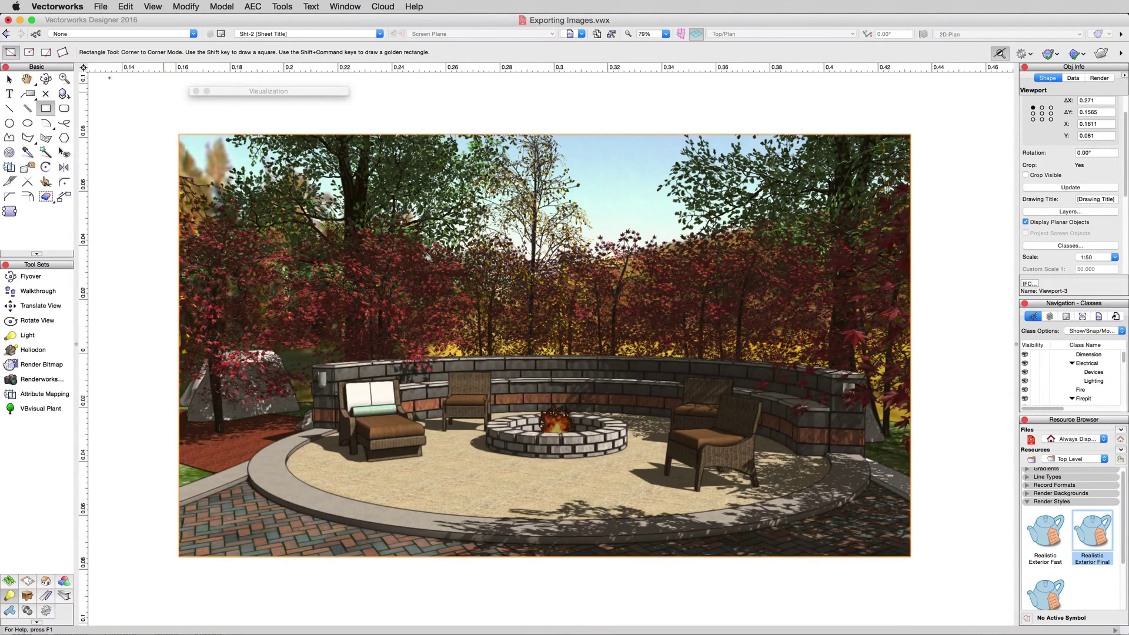
left_click(9, 78)
left_click(98, 7)
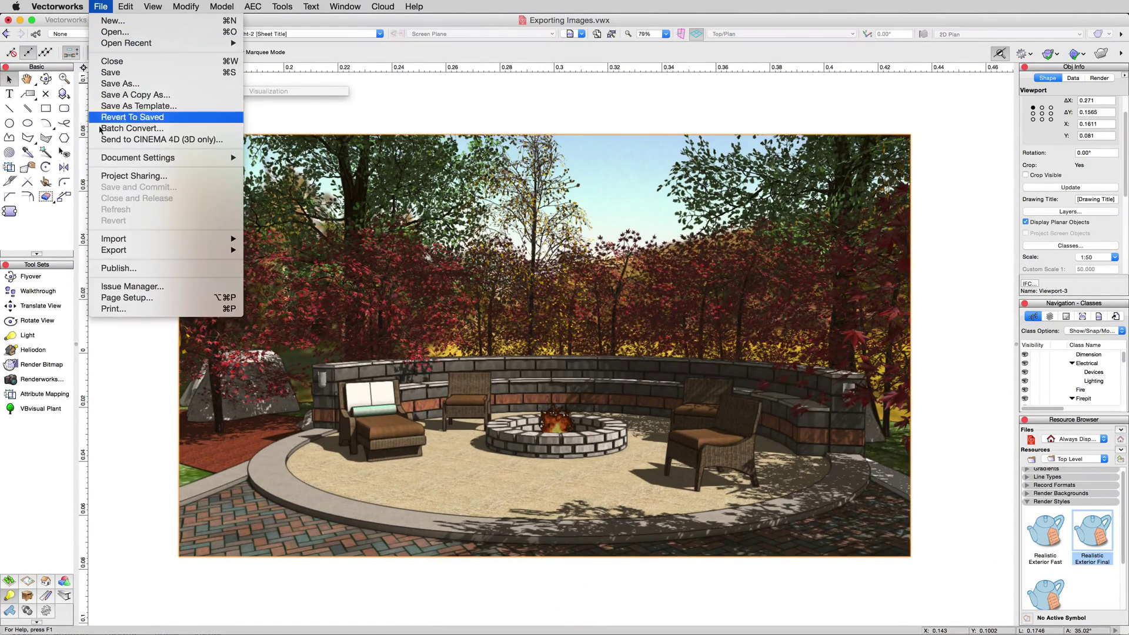
mouse_move(115, 250)
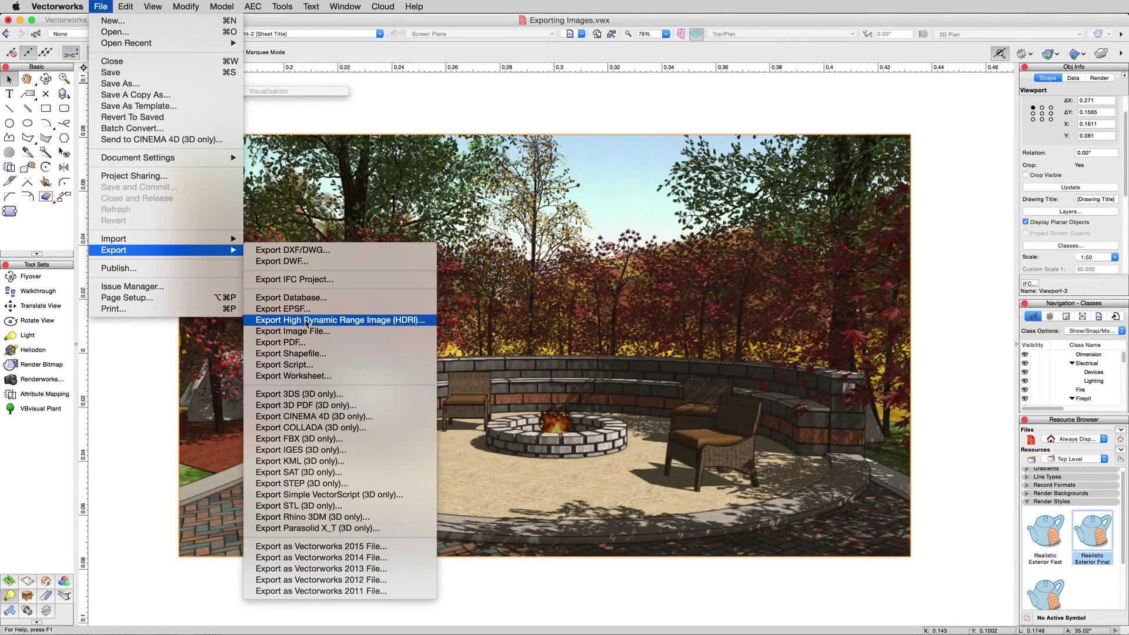
left_click(305, 331)
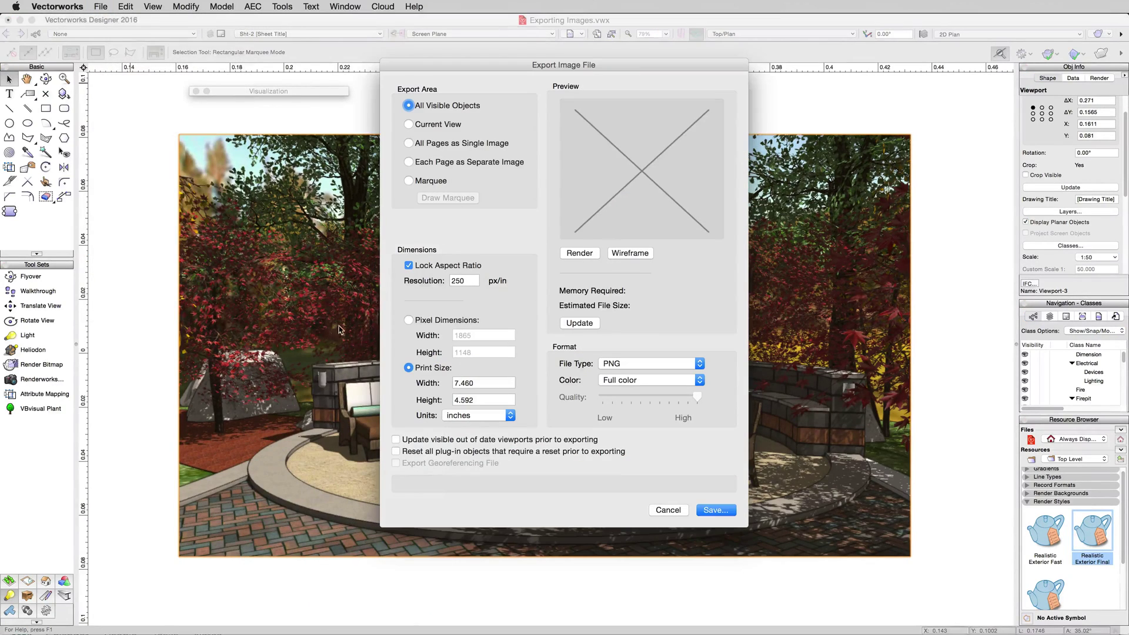
left_click(422, 182)
left_click(450, 197)
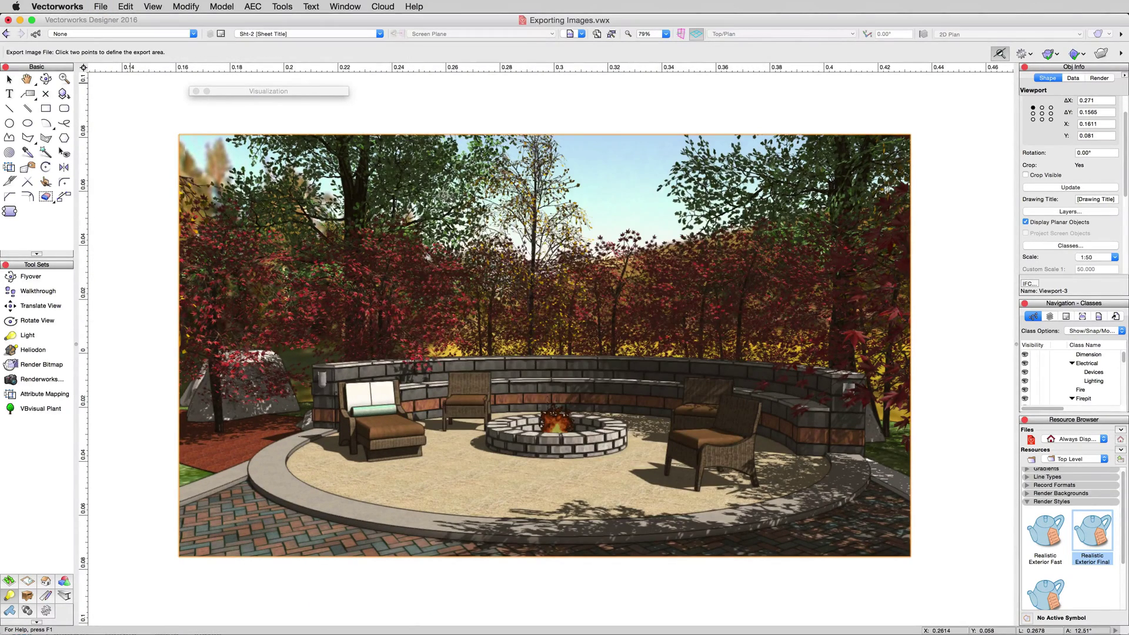
left_click(180, 135)
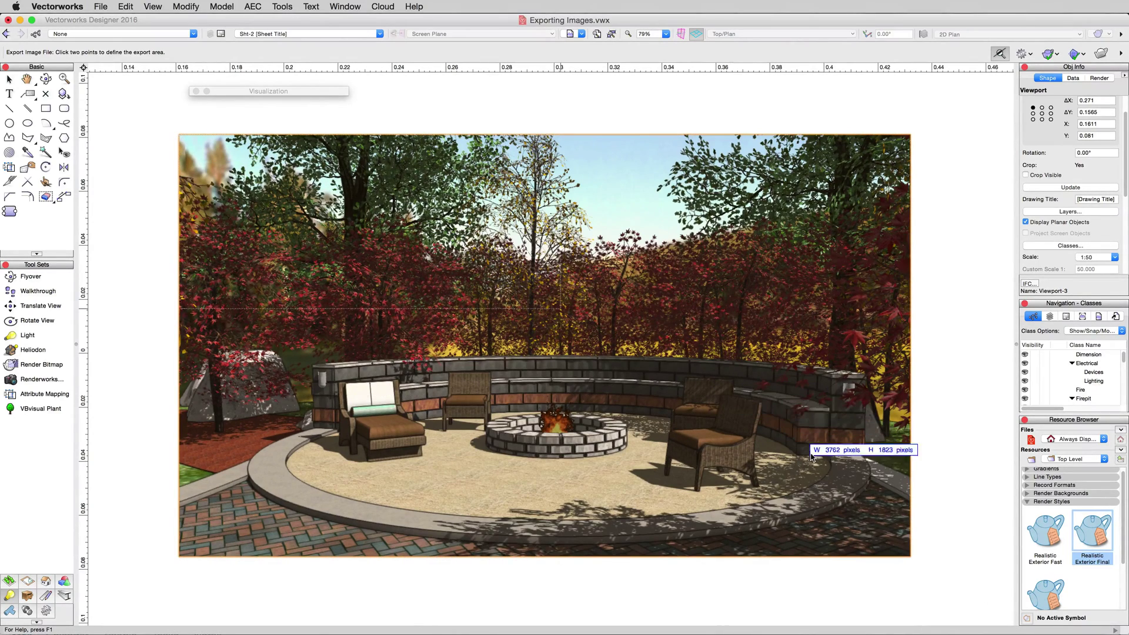
left_click(909, 556)
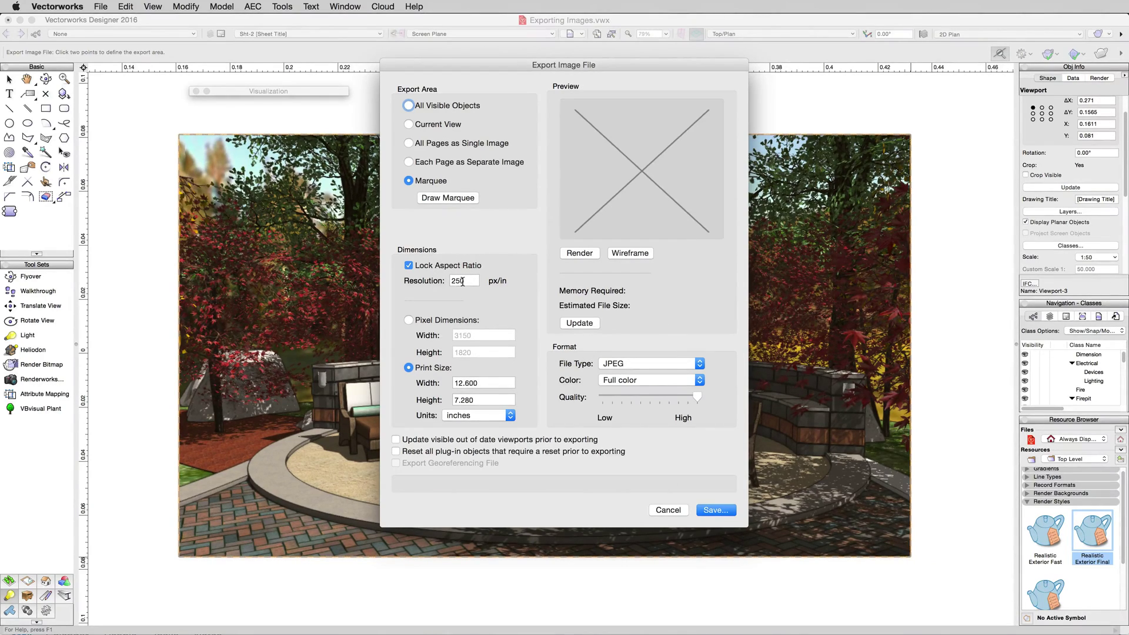
left_click(585, 323)
left_click(624, 364)
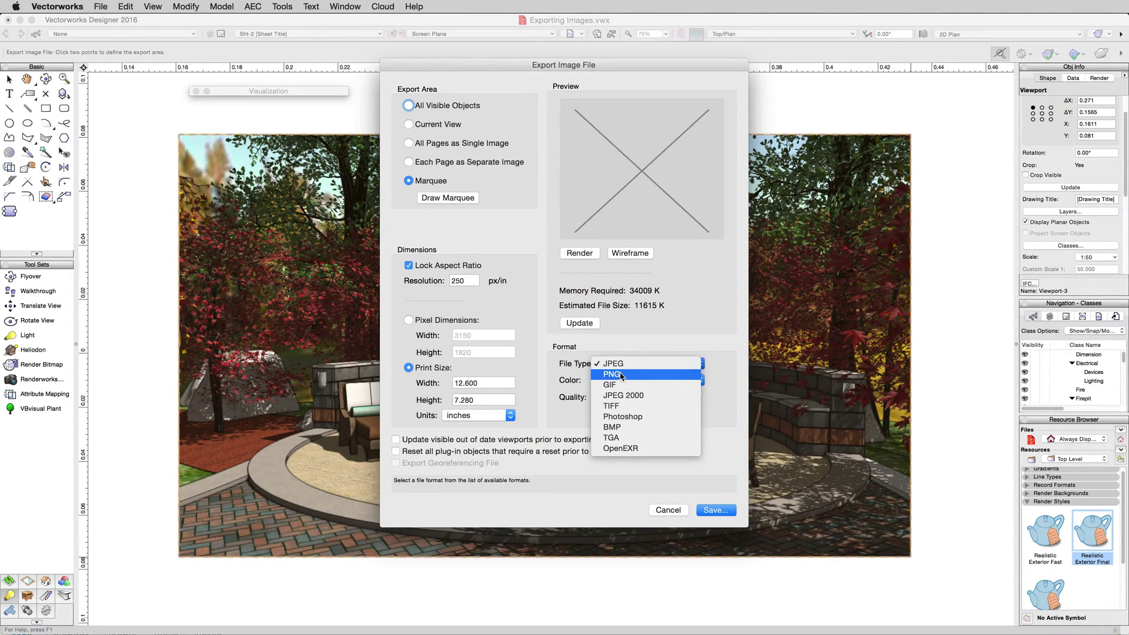
left_click(621, 375)
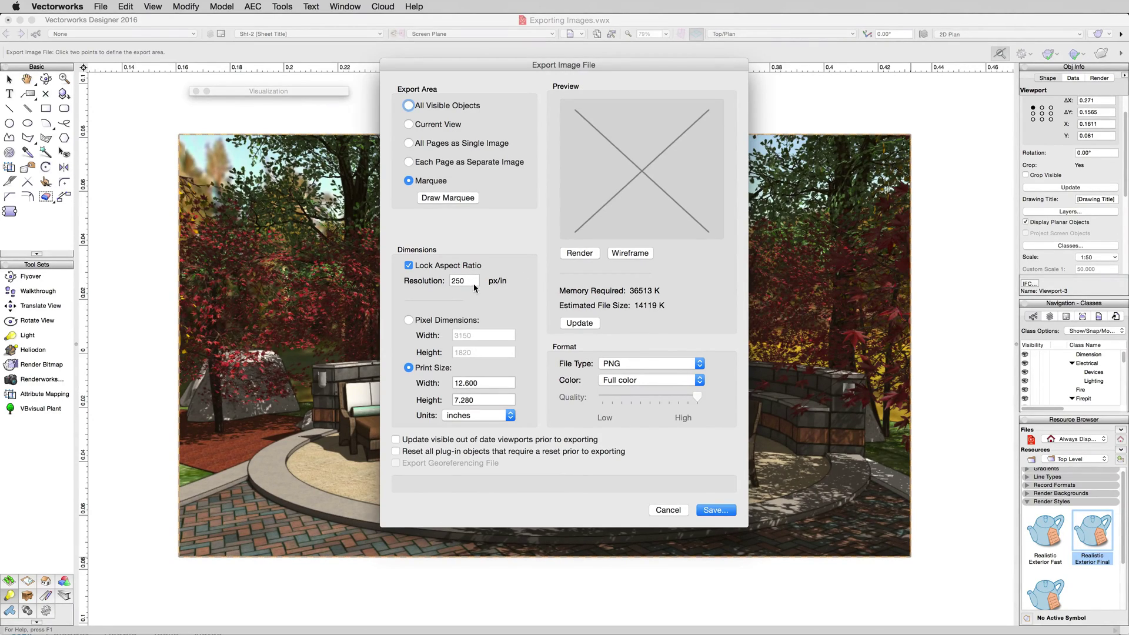
left_click(669, 510)
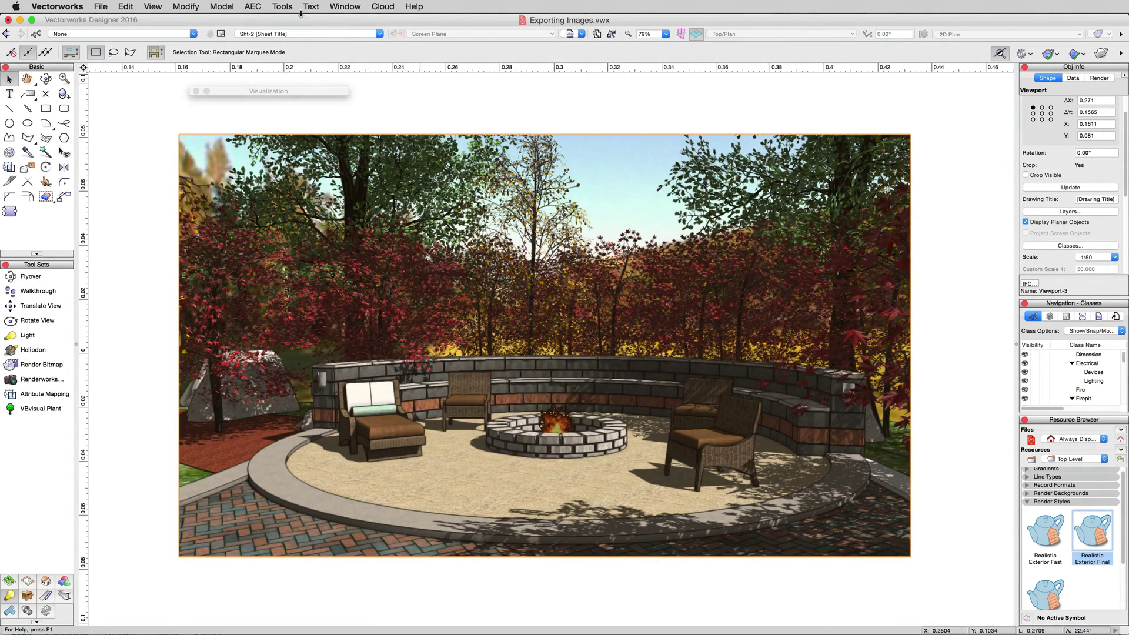
left_click(283, 9)
left_click(289, 21)
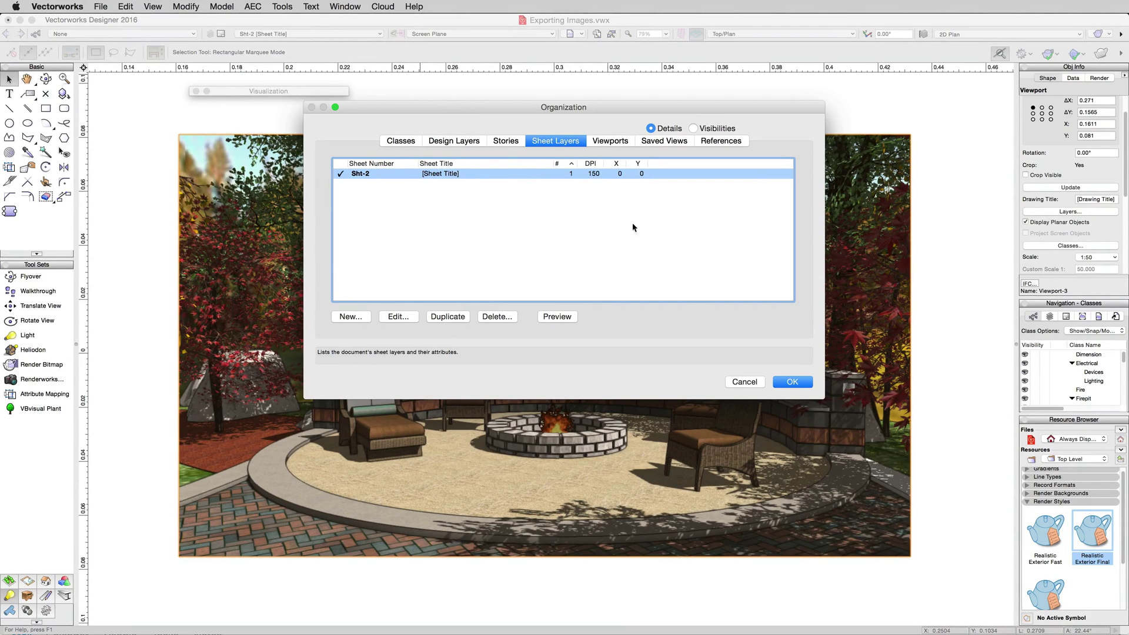
left_click(793, 382)
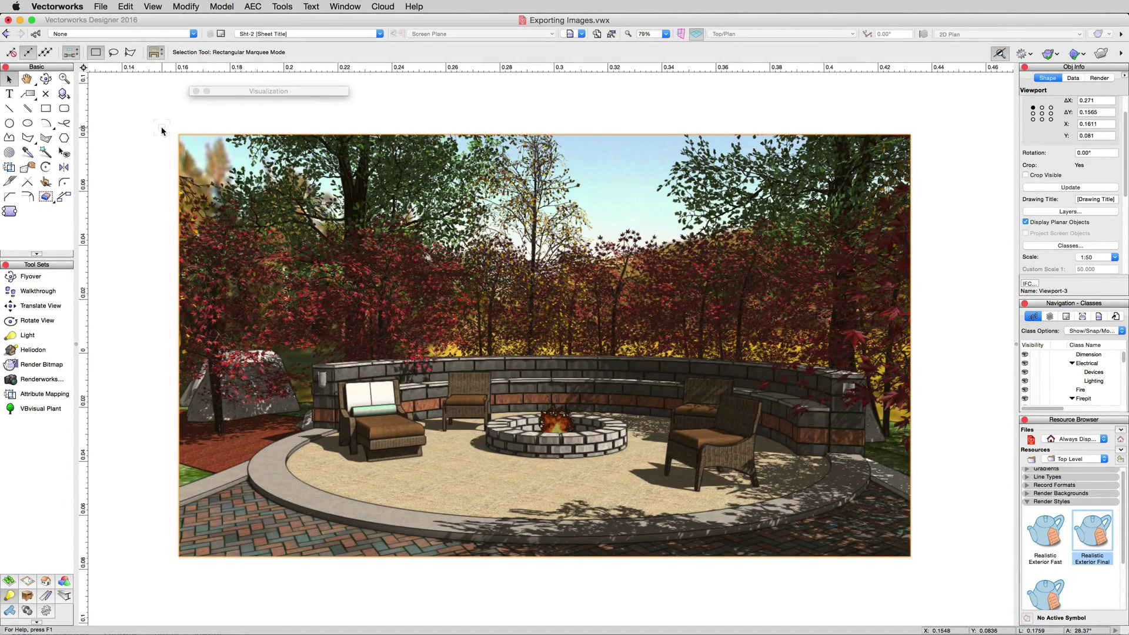
- Set the image export to a marquee around the viewport, 150 px/in, PNG, with updated size estimates
left_click(101, 7)
mouse_move(183, 254)
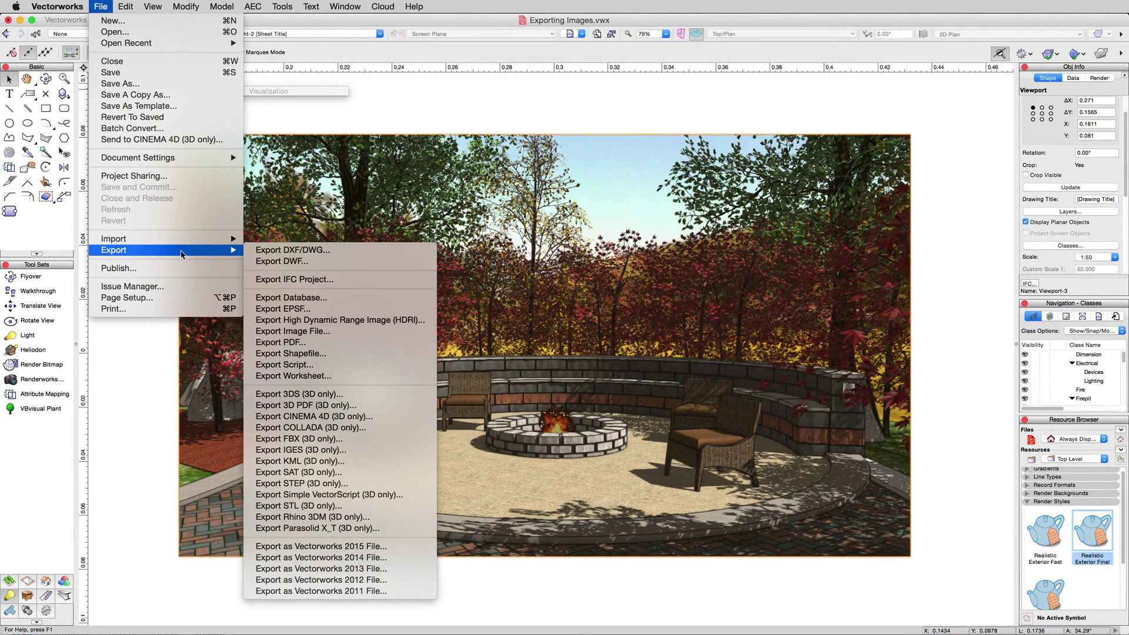
left_click(306, 332)
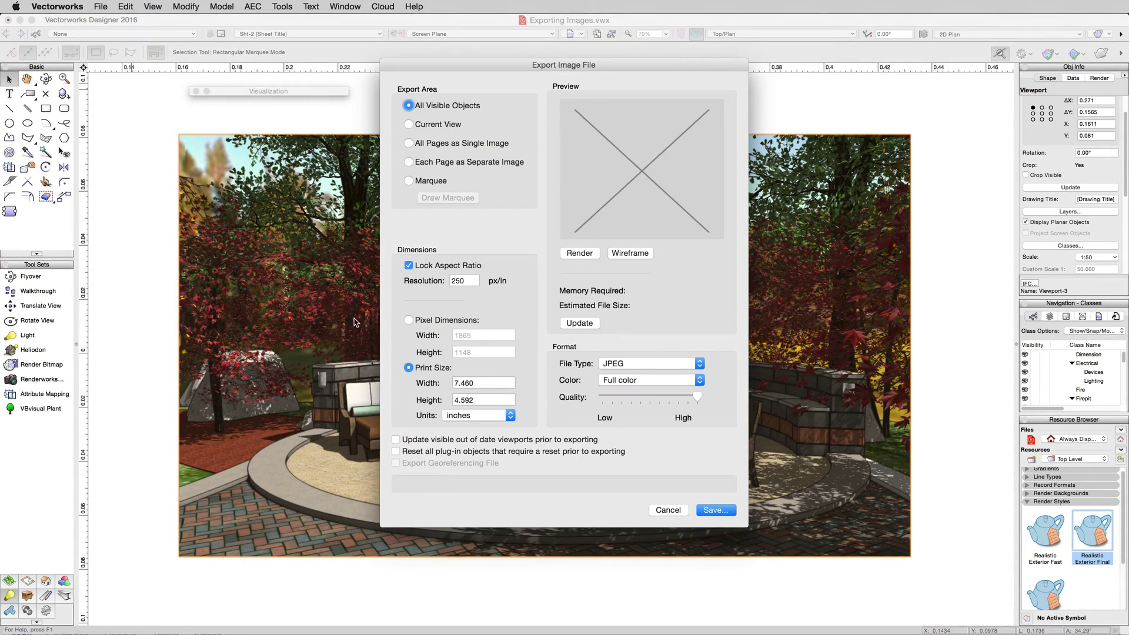
left_click(412, 180)
left_click(446, 198)
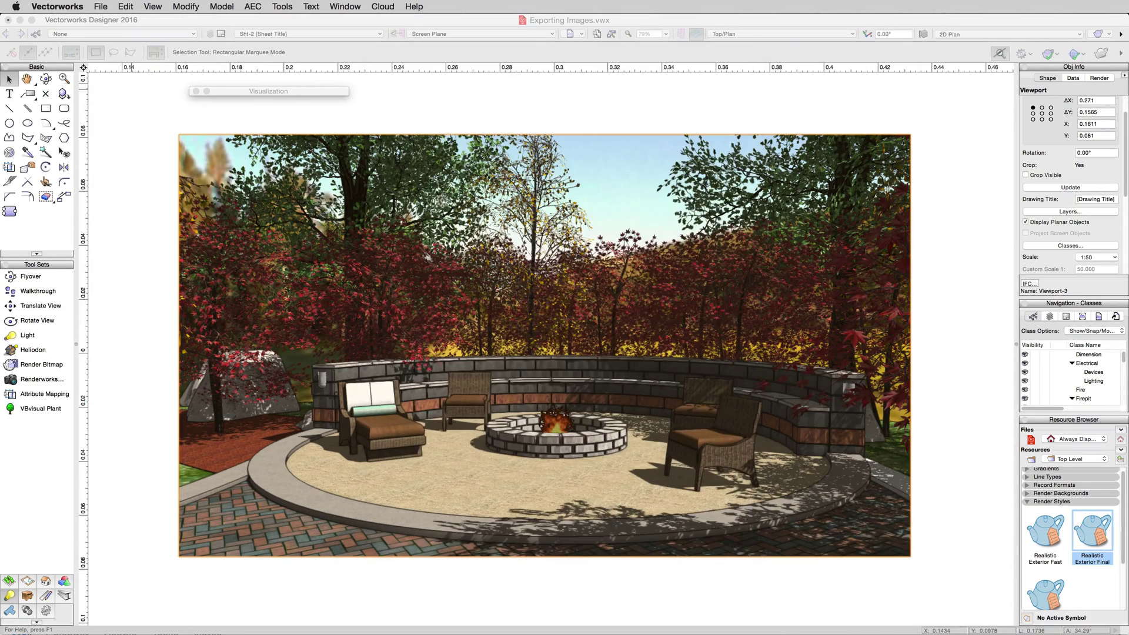
left_click(180, 136)
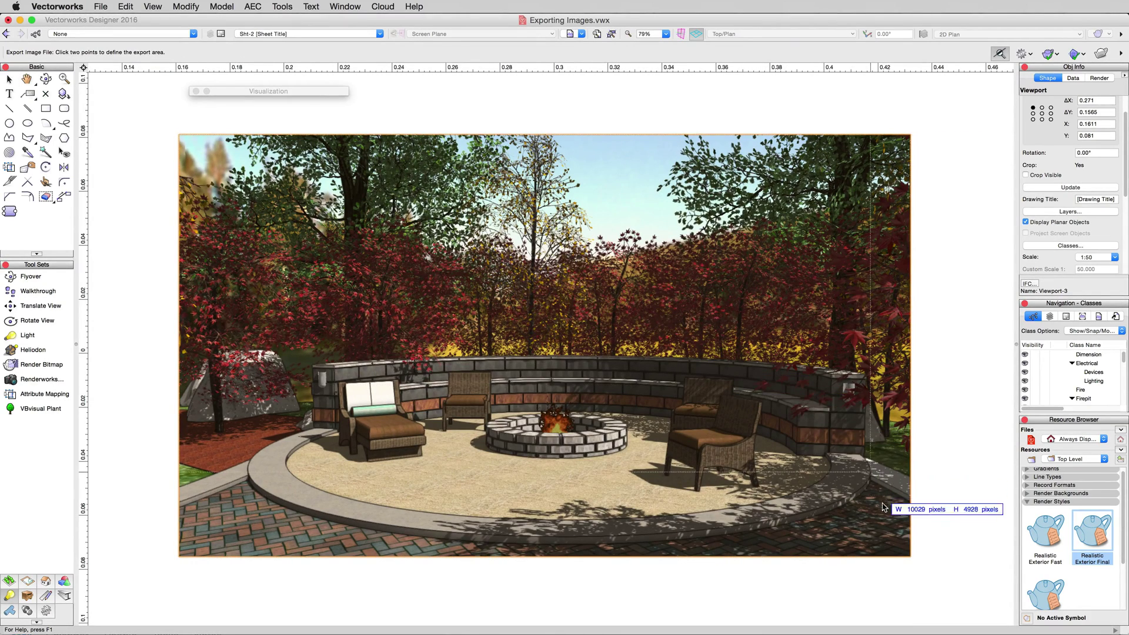
left_click(911, 558)
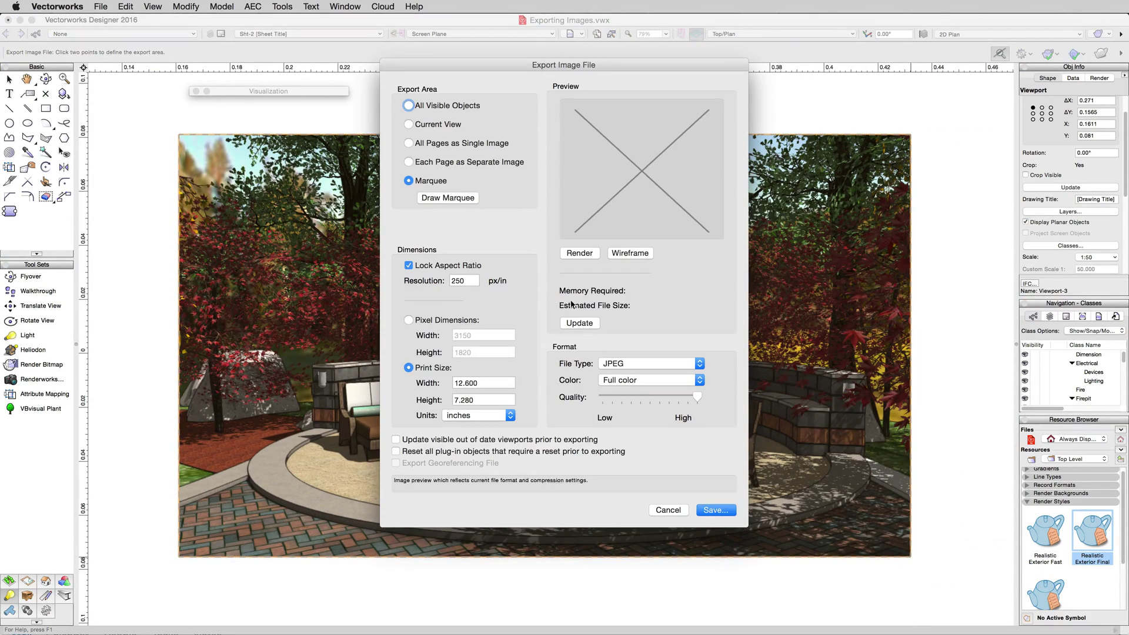
key("Tab")
type("1")
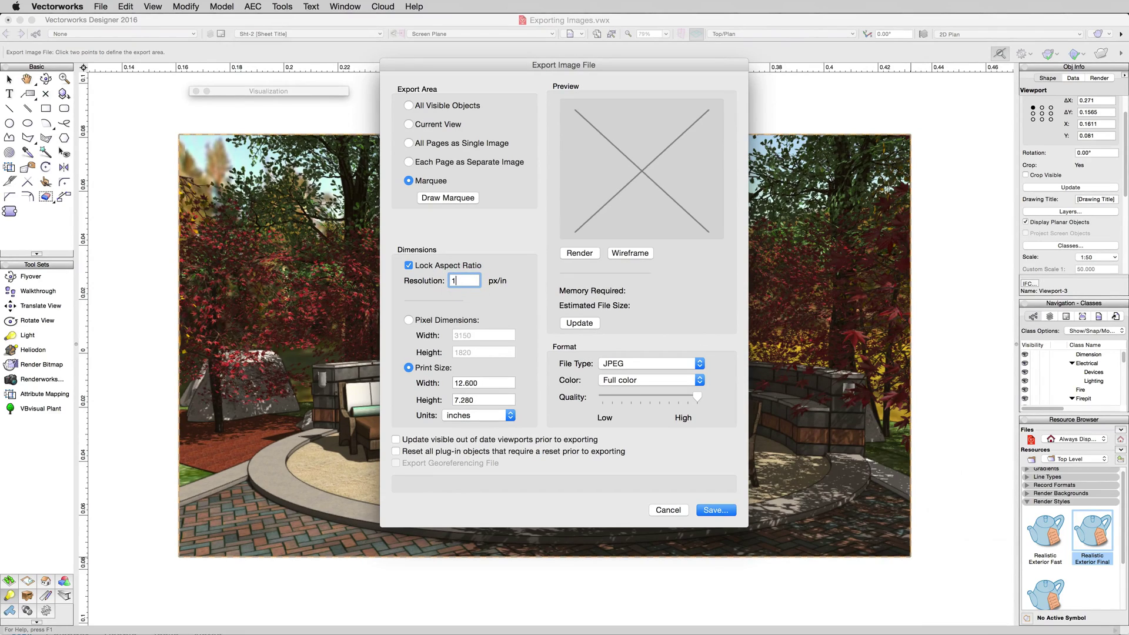
left_click(617, 364)
left_click(612, 373)
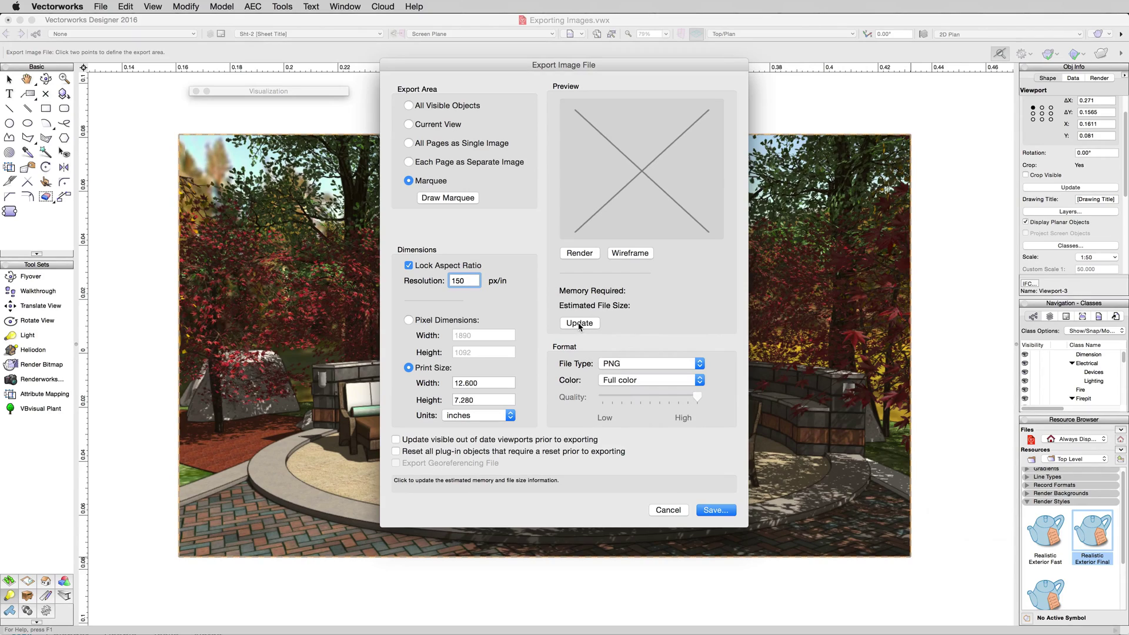
left_click(580, 322)
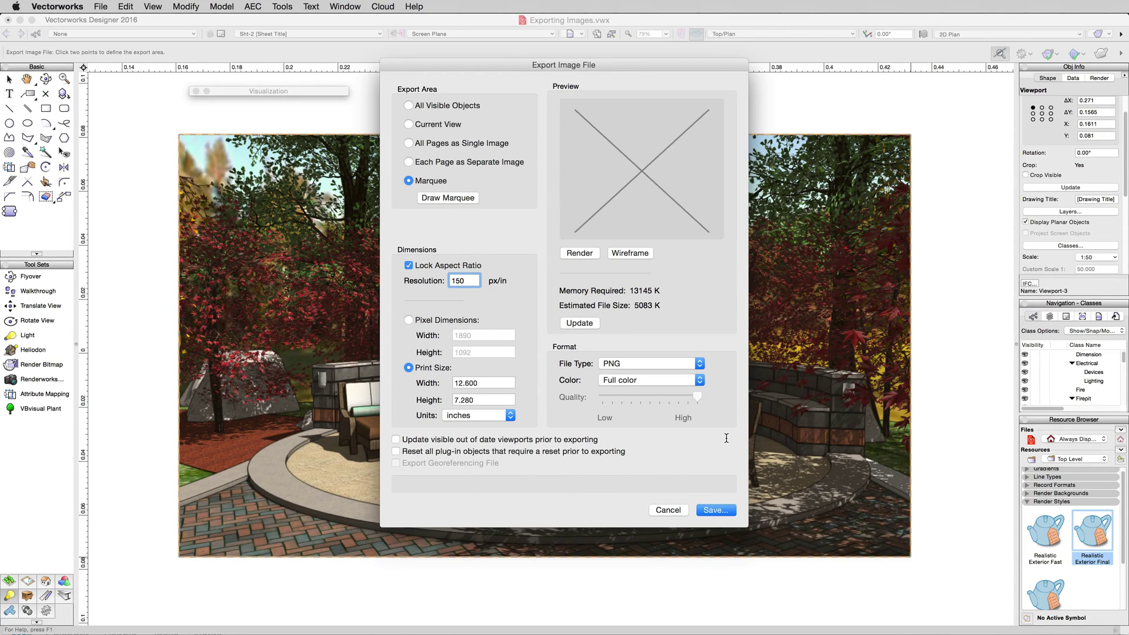
- Save the PNG as 'Exporting Images' on the Desktop and deselect the viewport
left_click(712, 509)
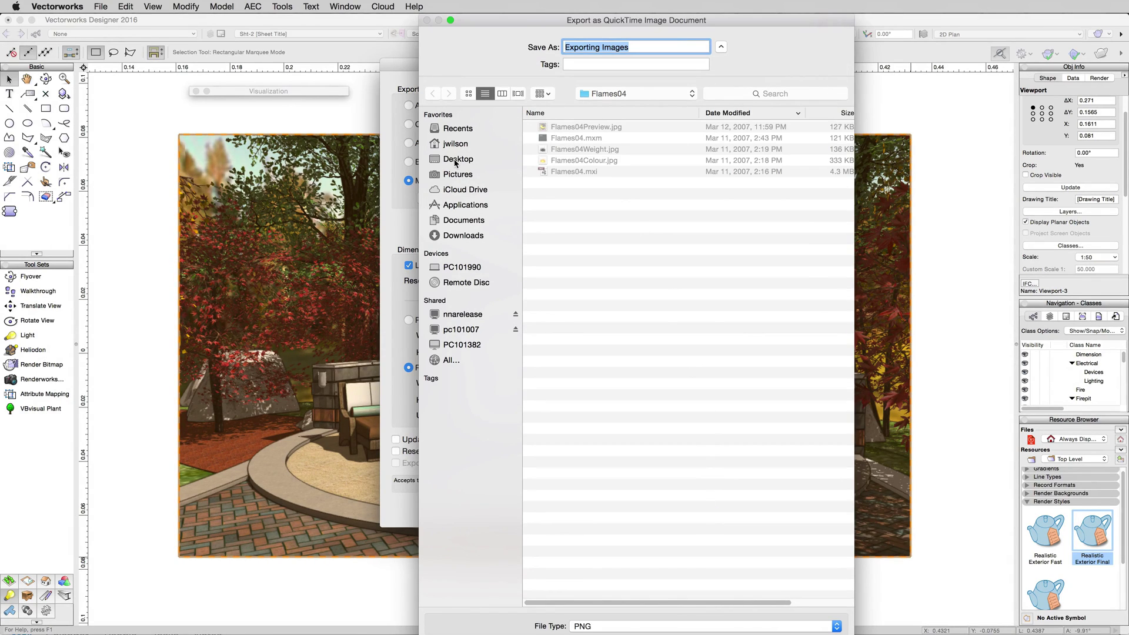
left_click(458, 159)
key("Return")
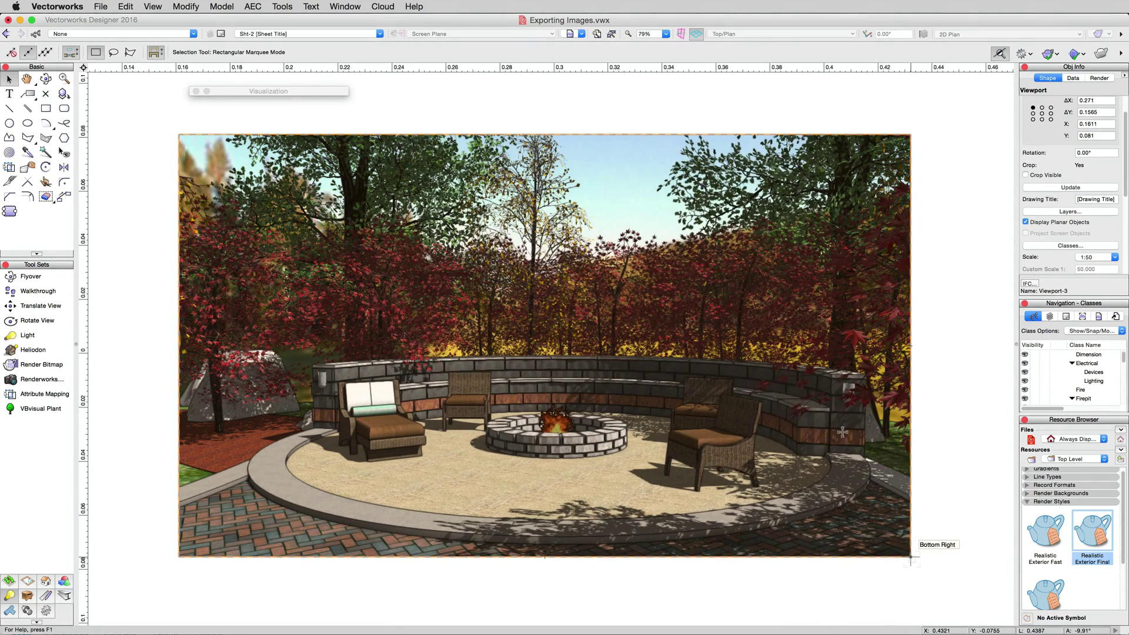
left_click(930, 252)
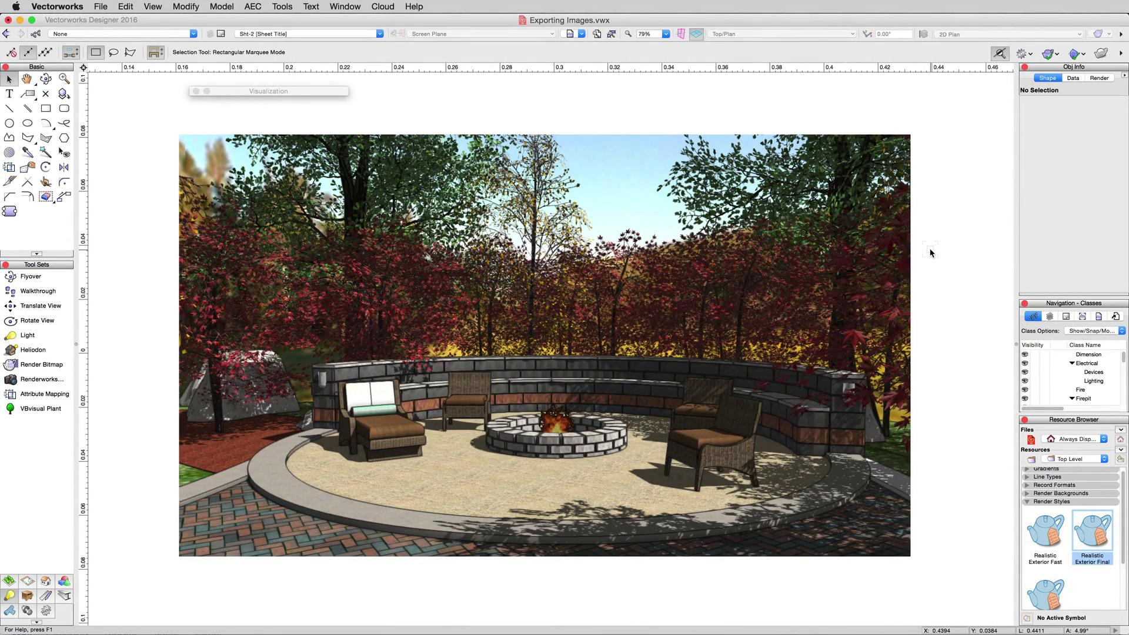